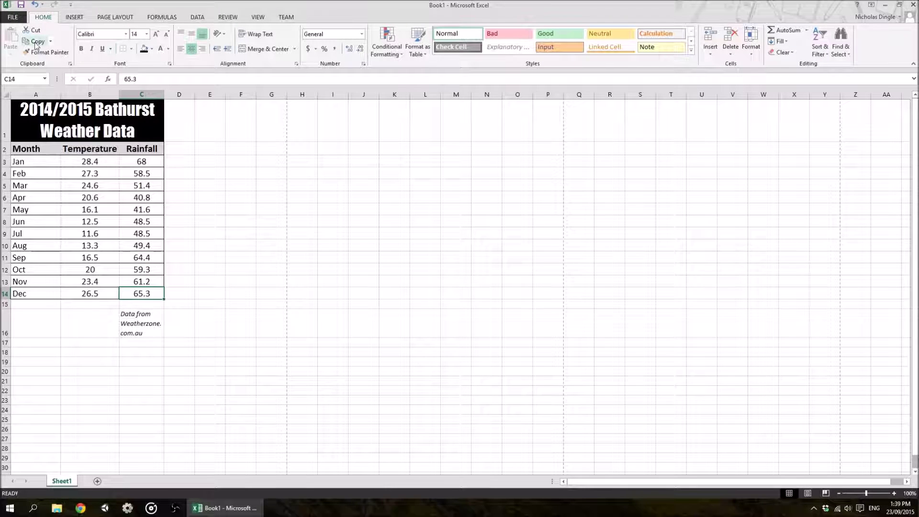
# - Start saving the workbook to the computer's Documents folder under the file name Bathurst Weather Data
pyautogui.click(21, 6)
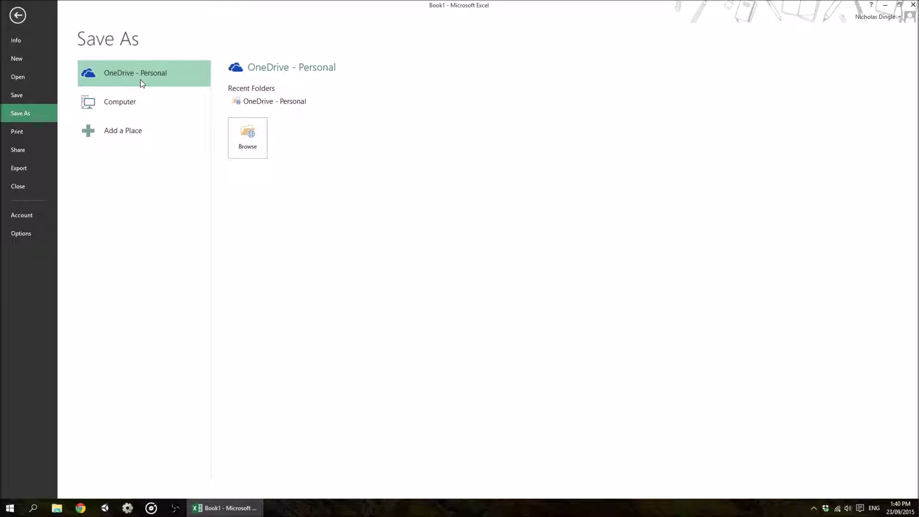
pyautogui.click(145, 100)
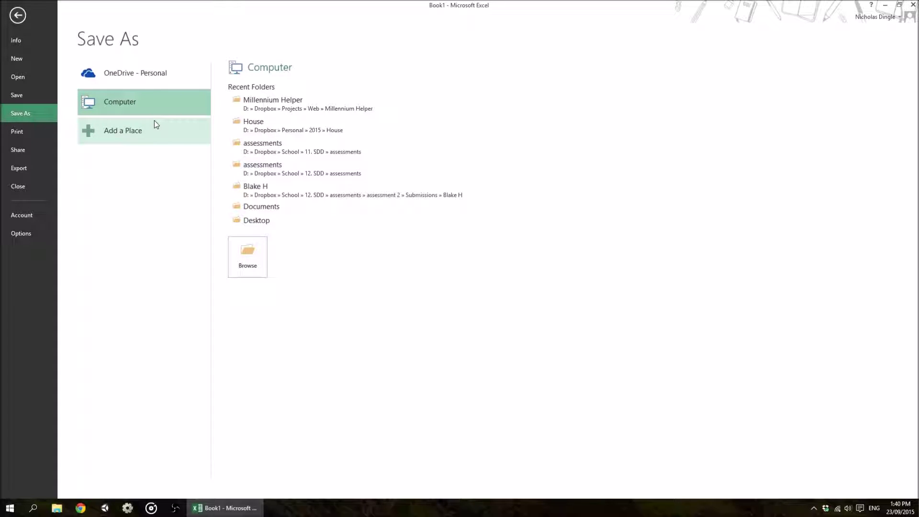
pyautogui.click(244, 254)
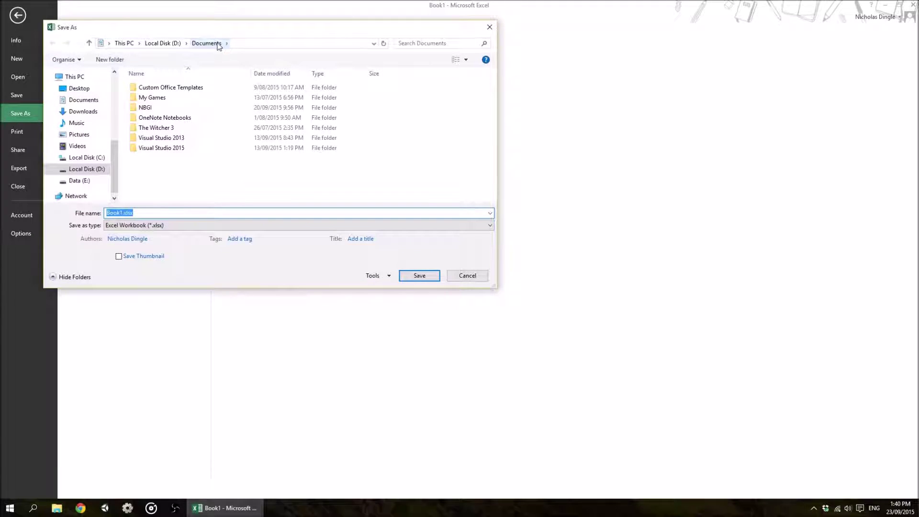
pyautogui.click(186, 215)
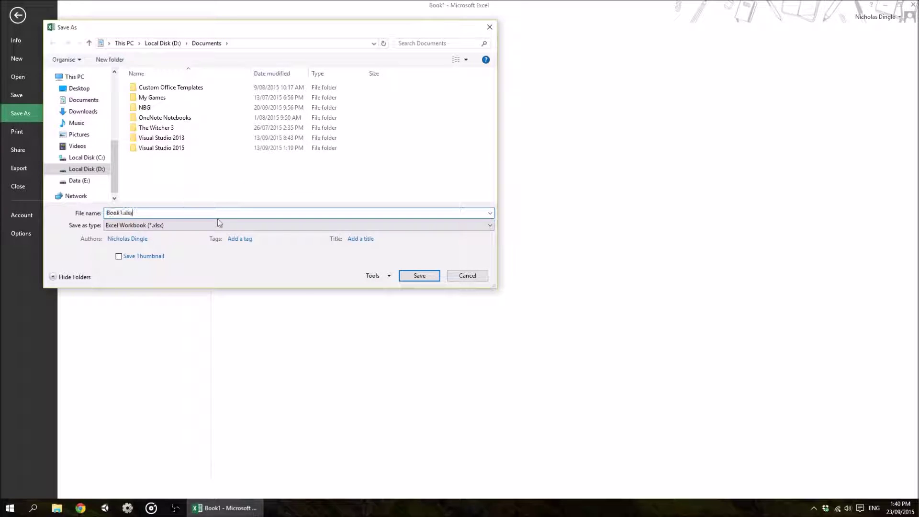
pyautogui.hotkey('ctrl', 'a')
pyautogui.write('Bathurst Weather Data')
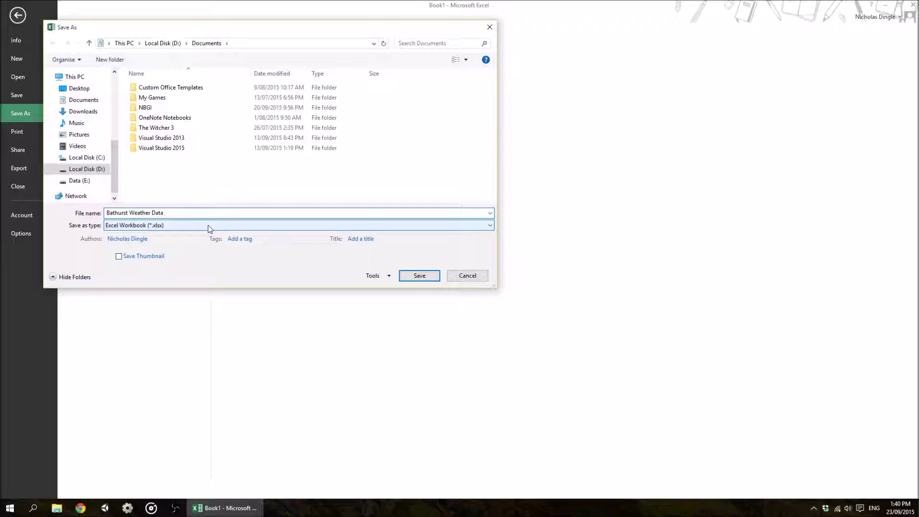
# - Choose the Excel Workbook (*.xlsx) file type, leave the title and tags empty, and save the file
pyautogui.click(164, 228)
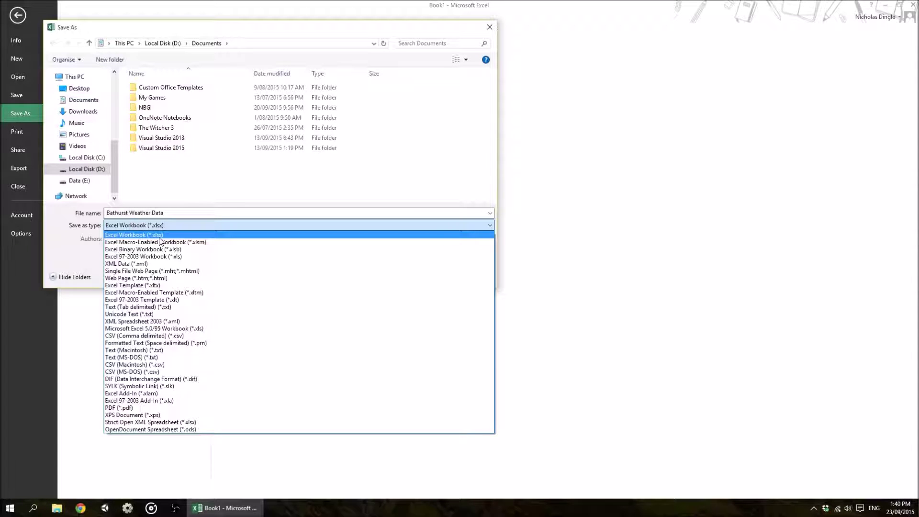
pyautogui.click(187, 234)
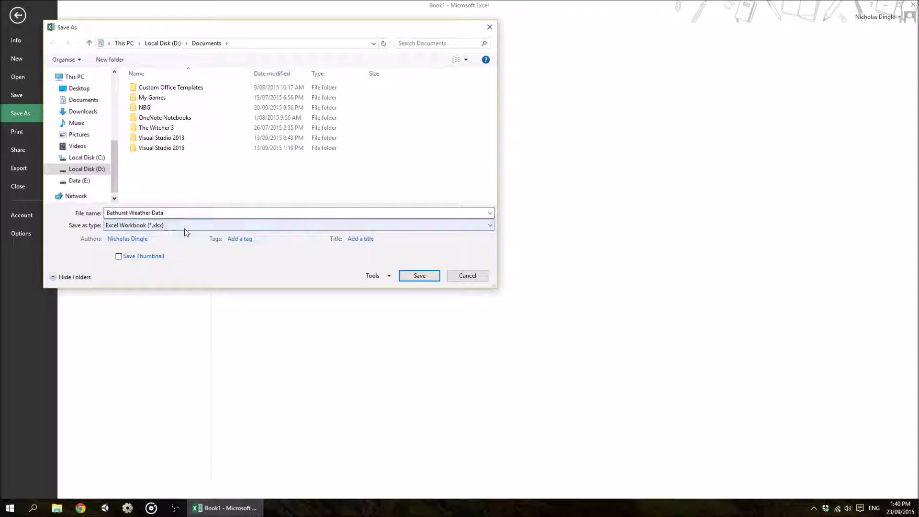
pyautogui.click(139, 239)
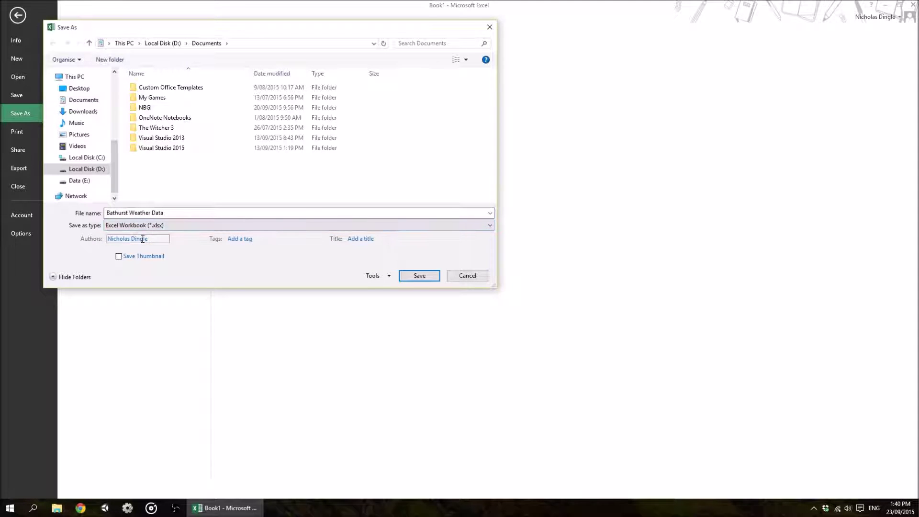
pyautogui.click(239, 238)
pyautogui.click(363, 239)
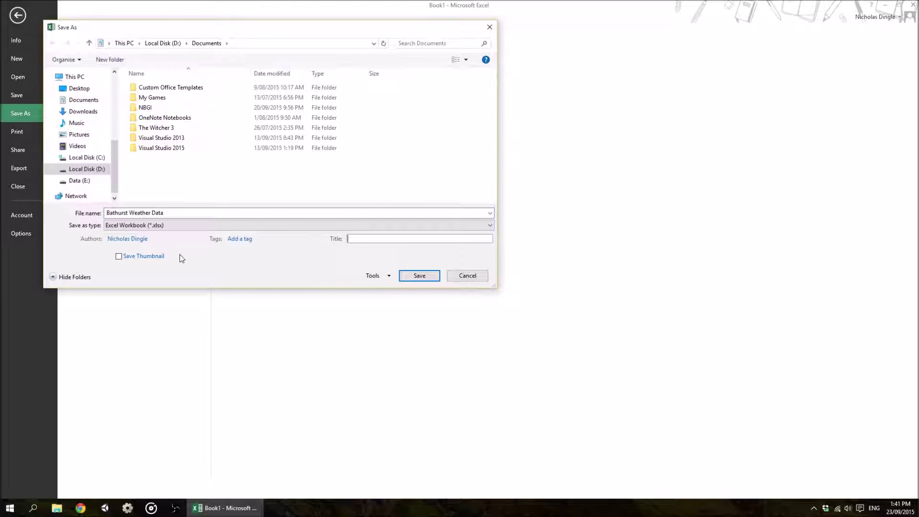
pyautogui.click(430, 283)
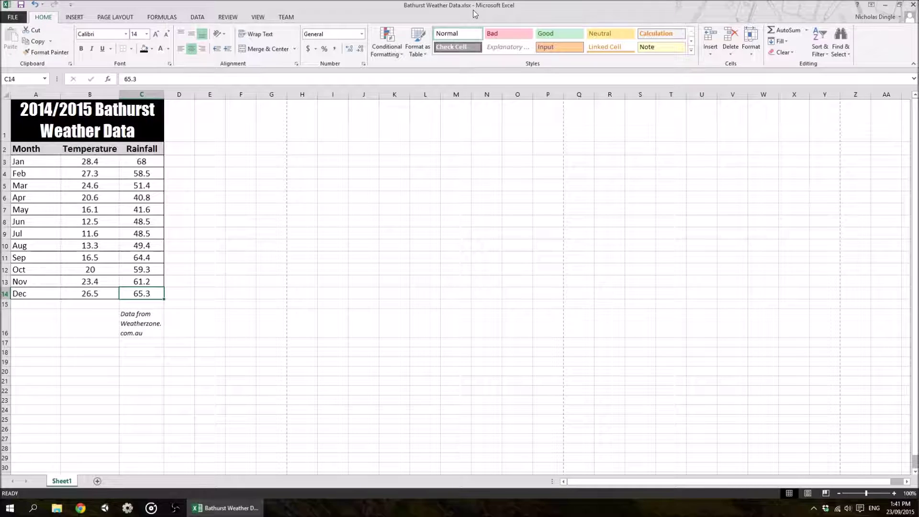
# - Close the workbook, switch to File Explorer, and reopen Bathurst Weather Data.xlsx from the Documents folder
pyautogui.click(912, 5)
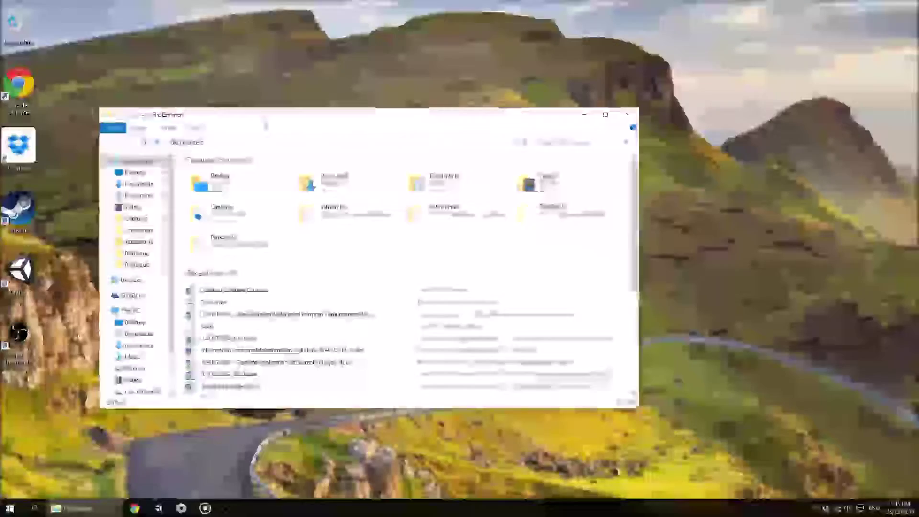
pyautogui.moveTo(263, 117); pyautogui.dragTo(279, 113)
pyautogui.click(159, 190)
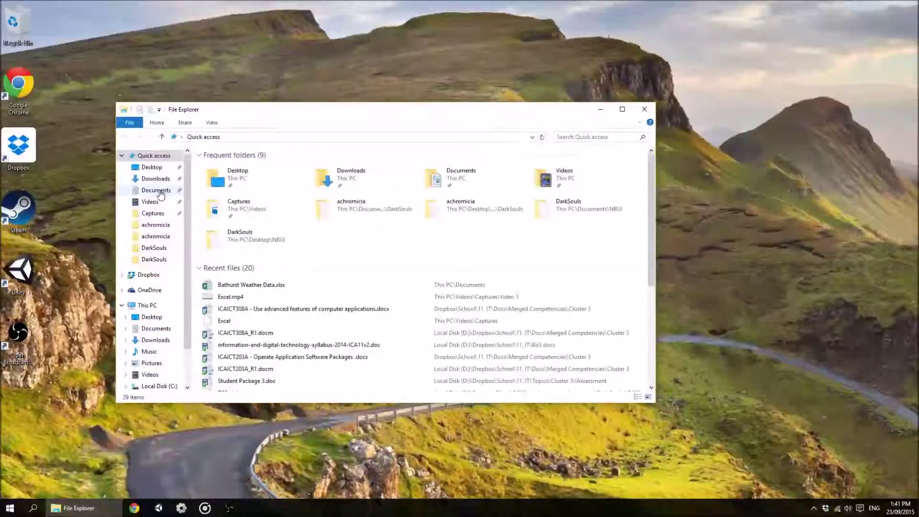
pyautogui.click(245, 240)
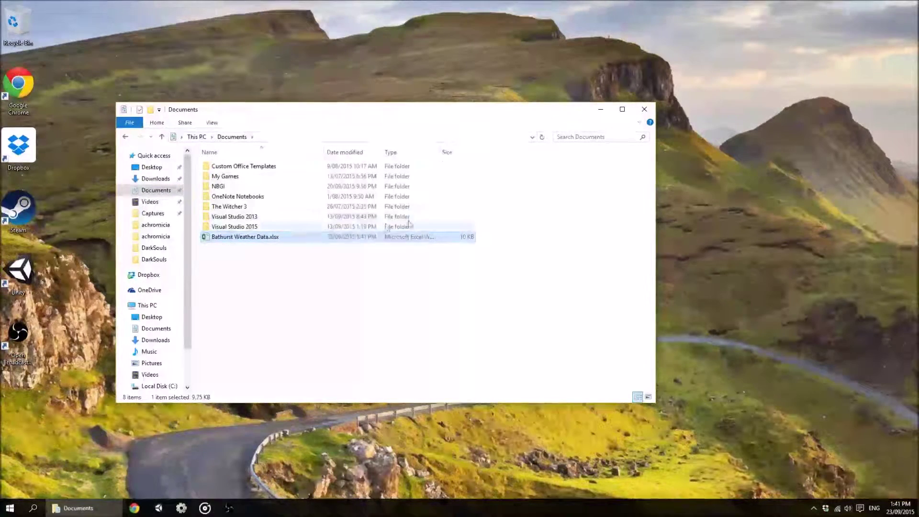
pyautogui.moveTo(440, 152); pyautogui.dragTo(490, 153)
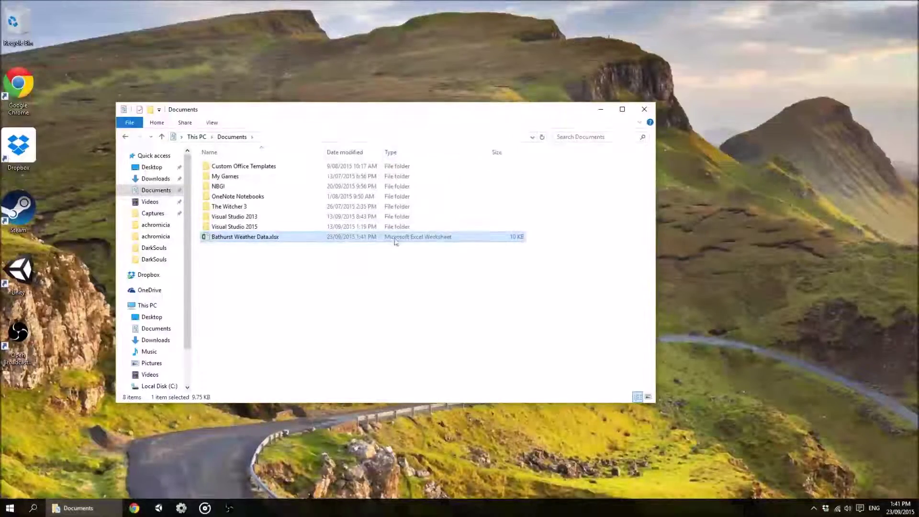
pyautogui.doubleClick(234, 237)
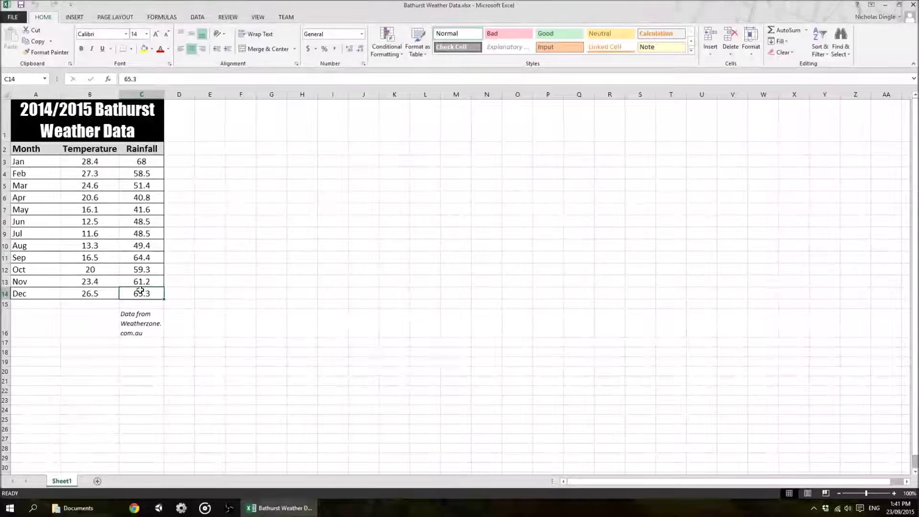
# - Close the workbook, start Excel 2013 again, and open Bathurst Weather Data.xlsx from the recent files
pyautogui.click(913, 6)
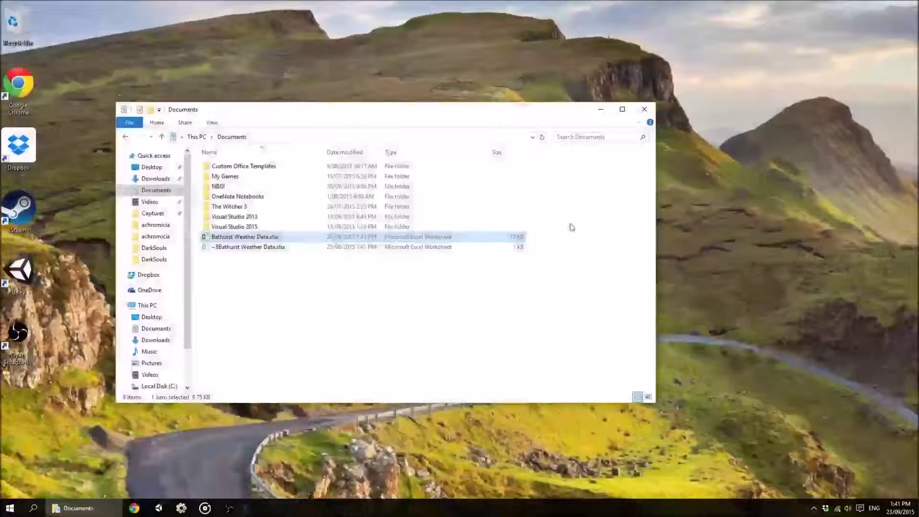
pyautogui.click(10, 508)
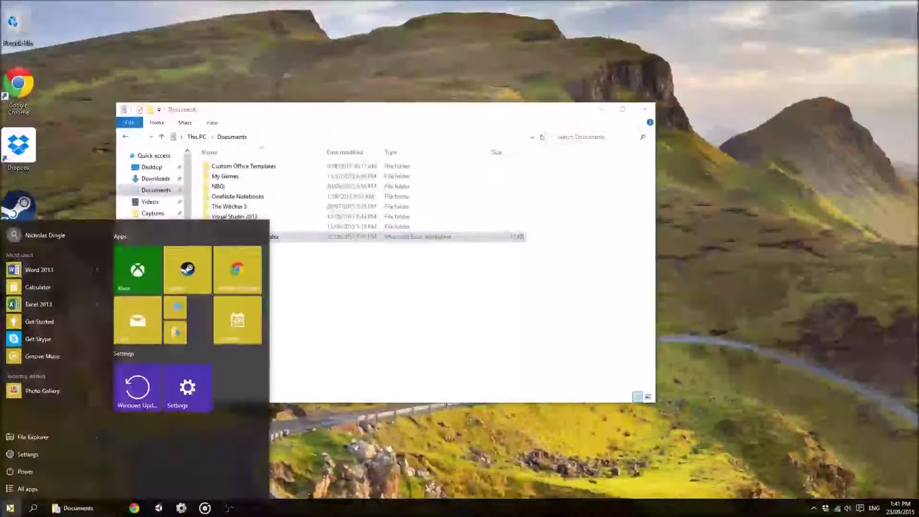
pyautogui.click(41, 300)
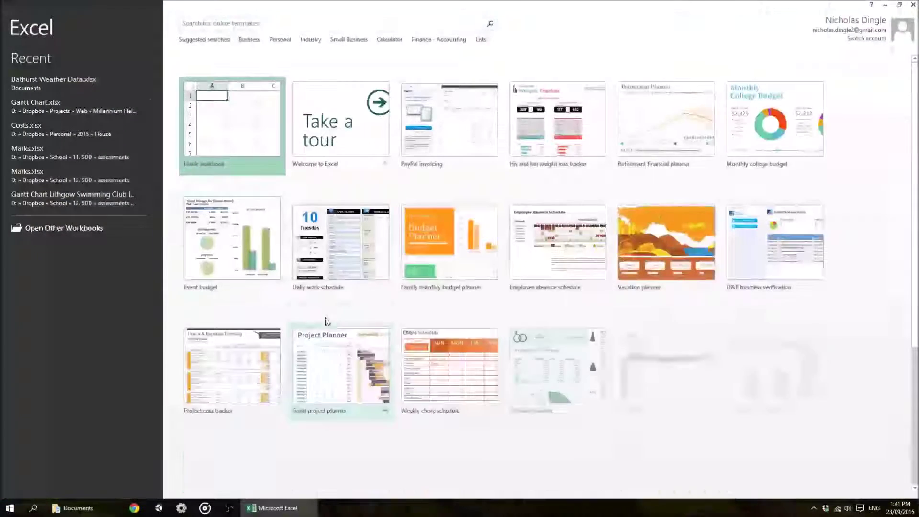
pyautogui.click(38, 89)
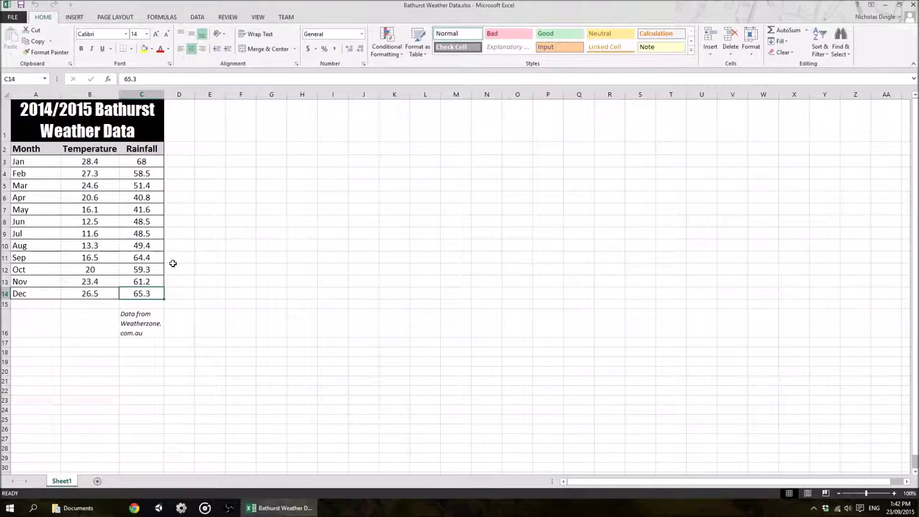
# - Open Bathurst Weather Data.xlsx from within Excel by browsing the computer's Documents folder
pyautogui.click(20, 19)
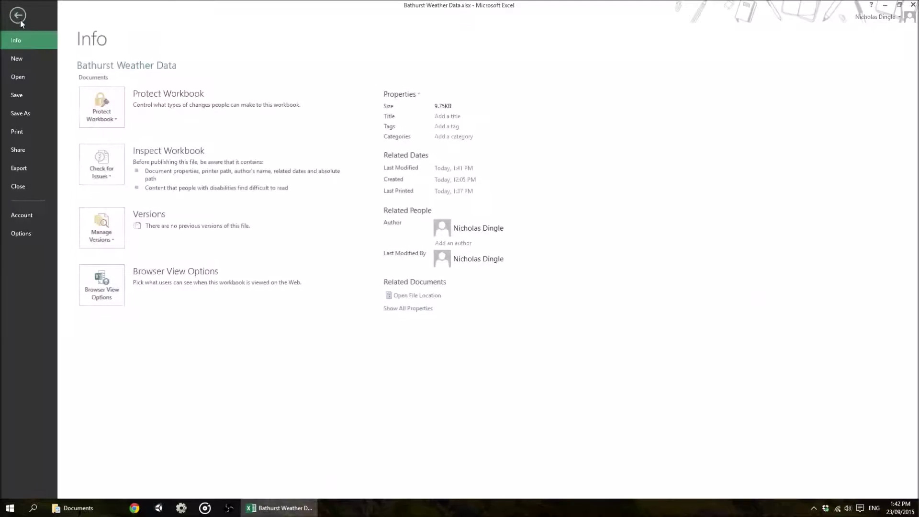
pyautogui.click(27, 78)
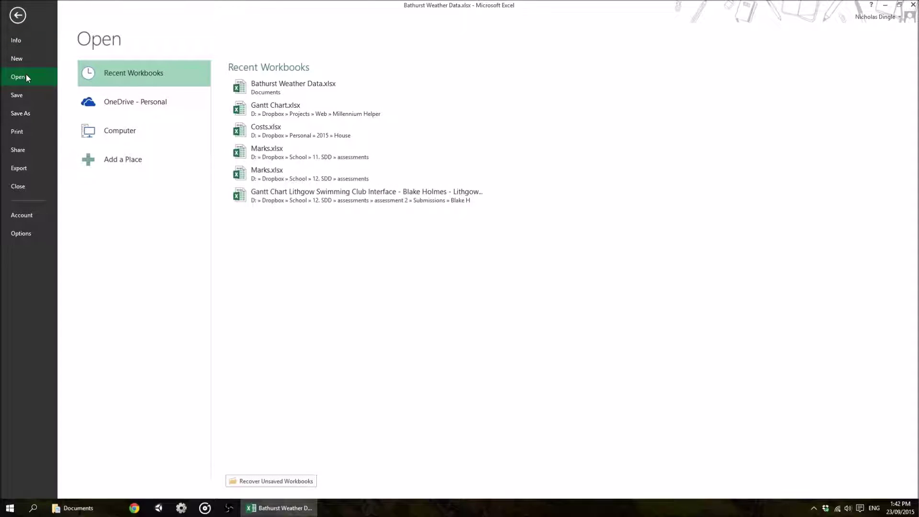
pyautogui.click(147, 129)
pyautogui.click(247, 272)
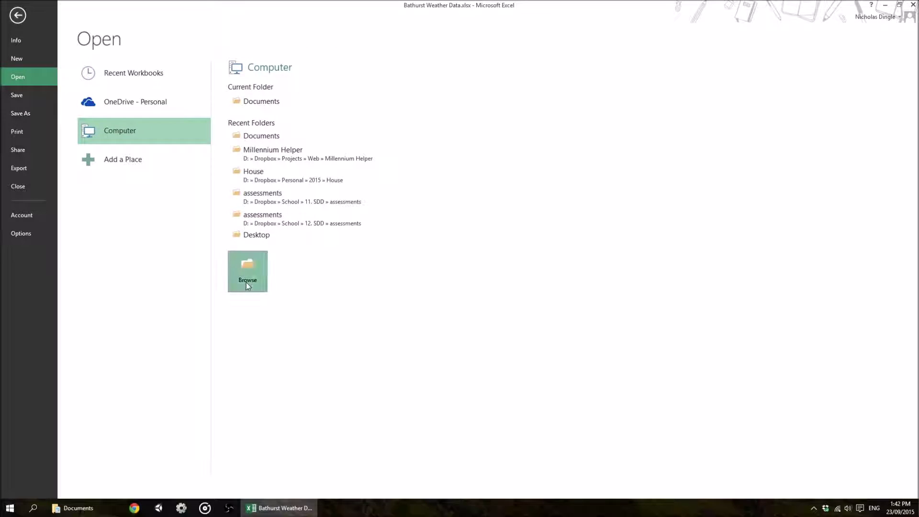
pyautogui.doubleClick(131, 137)
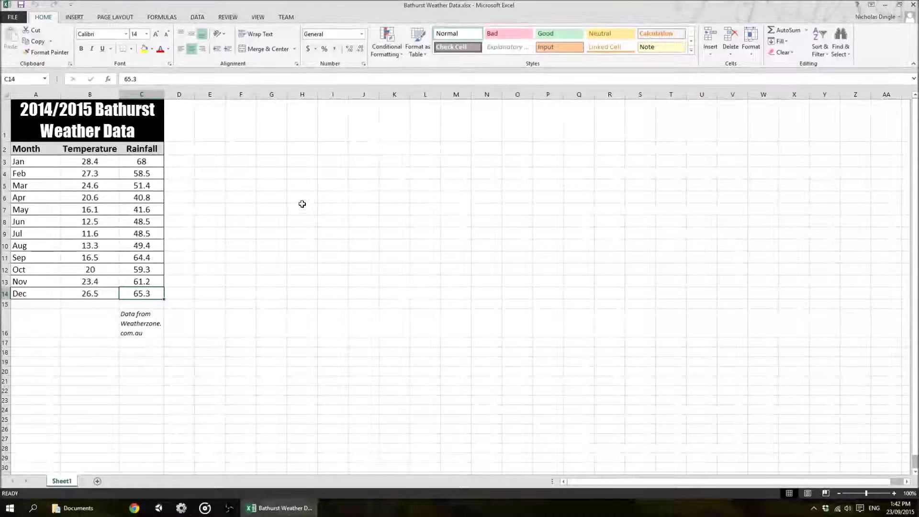
# - Save a copy of the workbook as an Excel Template (*.xltx) in the Documents folder
pyautogui.click(21, 21)
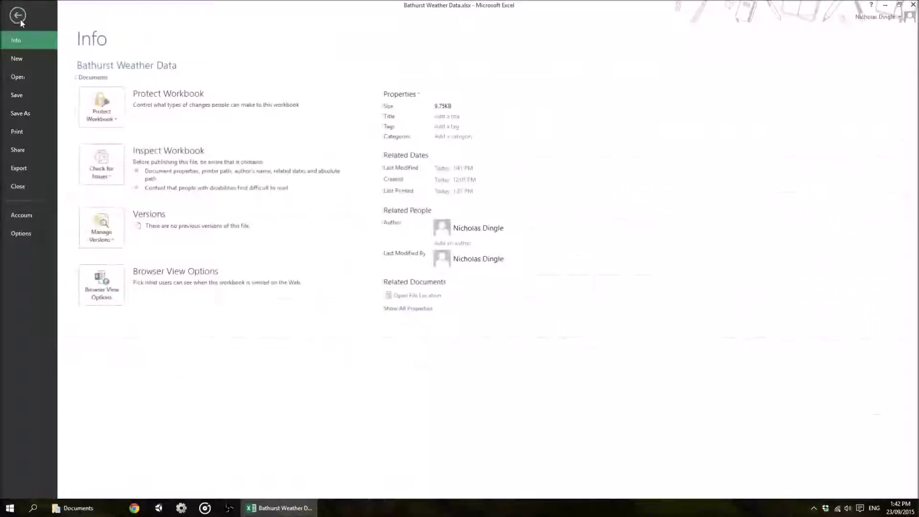
pyautogui.click(22, 114)
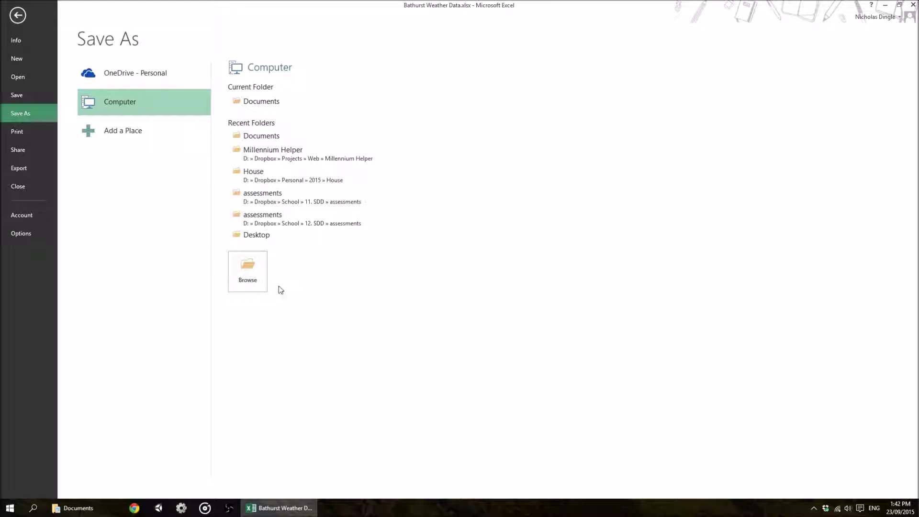
pyautogui.click(259, 279)
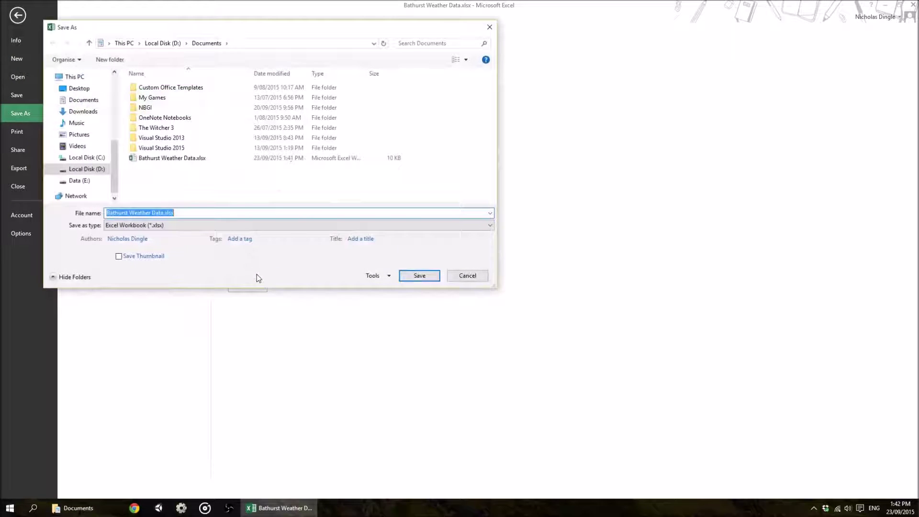
pyautogui.click(153, 225)
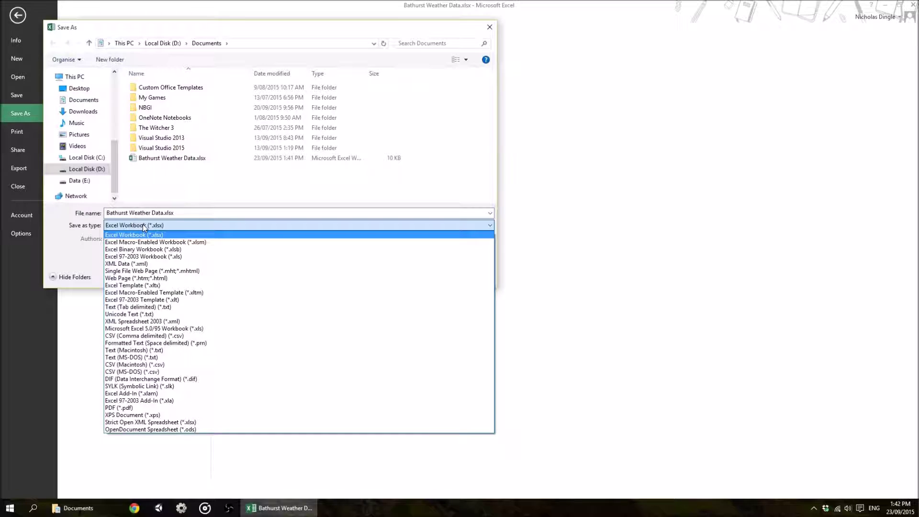
pyautogui.click(175, 286)
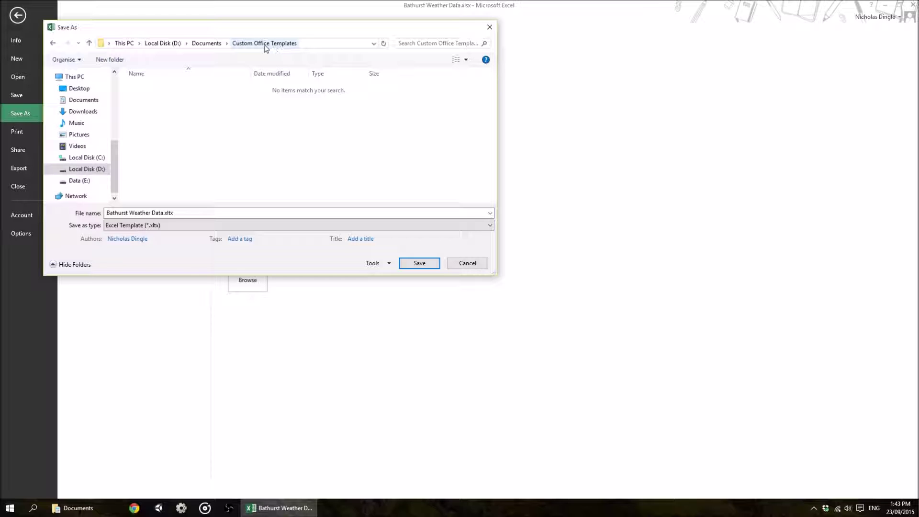
pyautogui.click(213, 43)
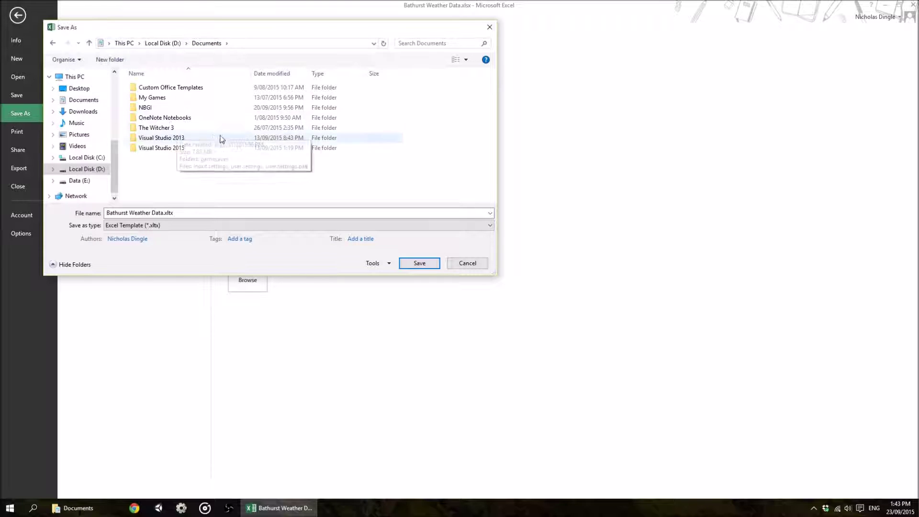
pyautogui.click(422, 263)
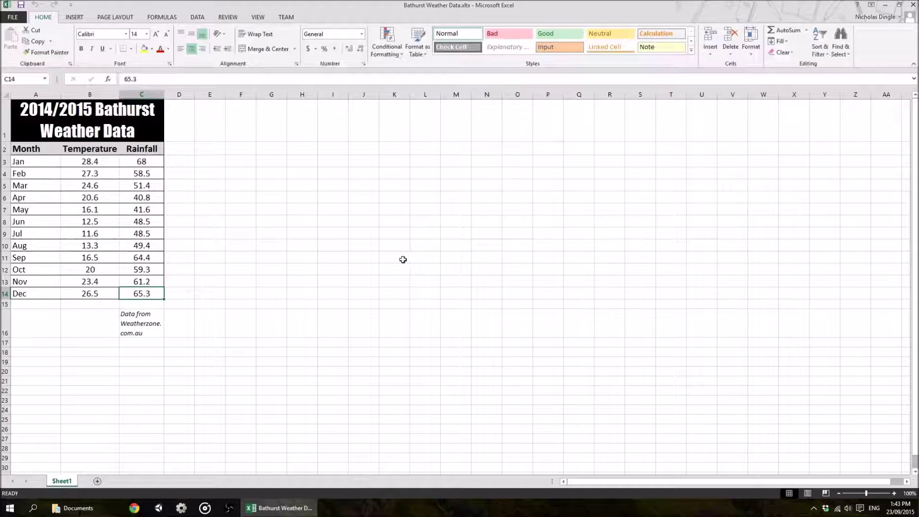
# - Switch to File Explorer, enlarge the icons in Documents, and compare the .xlsx, .xltx and .xls versions of Bathurst Weather Data
pyautogui.click(104, 508)
pyautogui.click(267, 258)
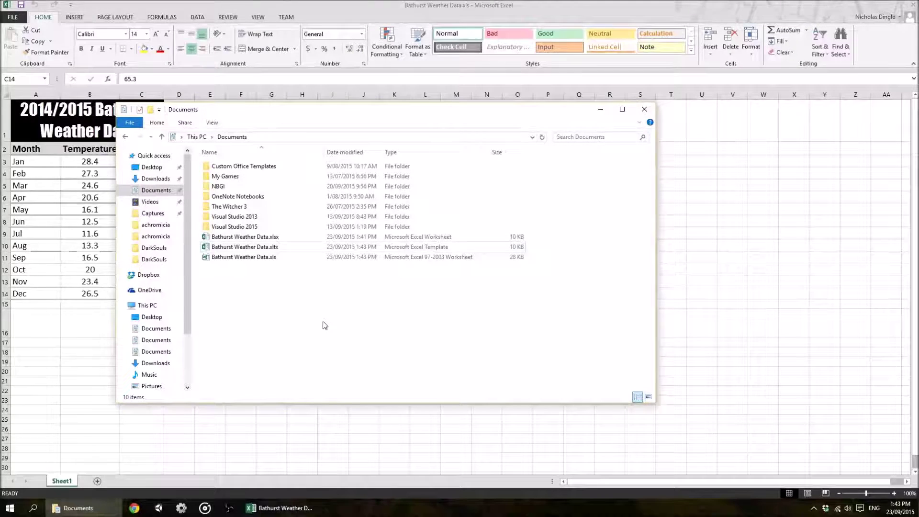
pyautogui.click(276, 258)
pyautogui.keyDown('ctrl'); pyautogui.scroll(6, 309, 325); pyautogui.keyUp('ctrl')
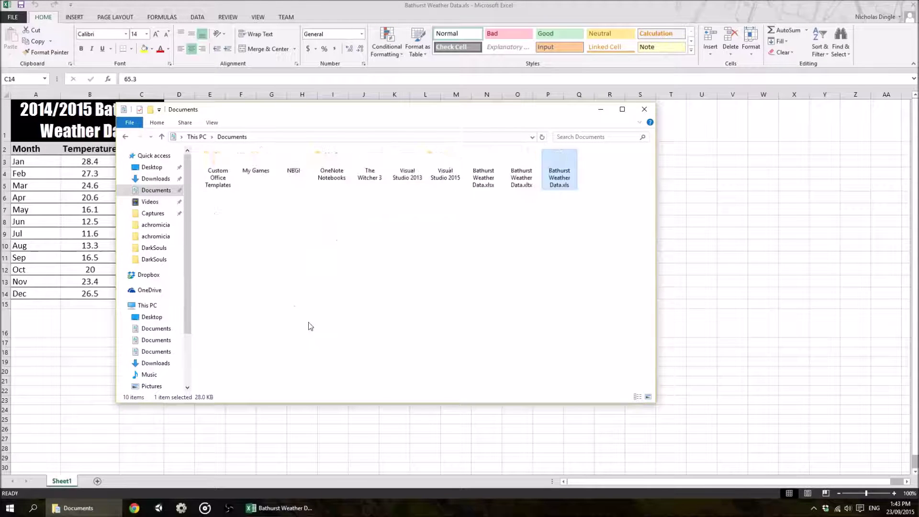
pyautogui.keyDown('ctrl'); pyautogui.scroll(-1, 318, 334); pyautogui.keyUp('ctrl')
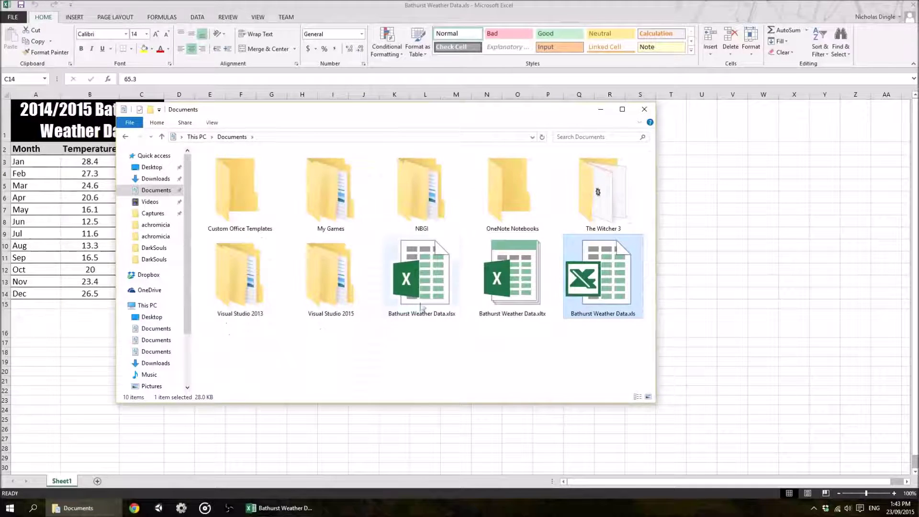
pyautogui.click(534, 278)
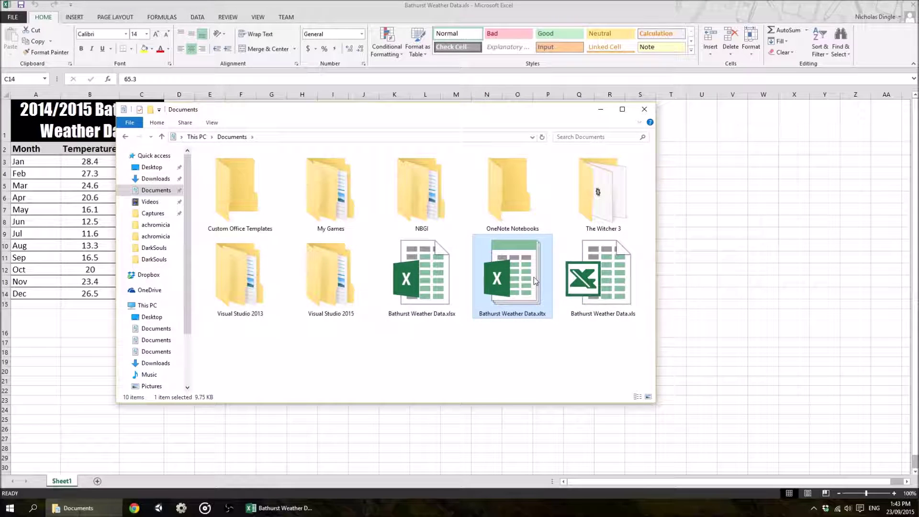
pyautogui.click(427, 291)
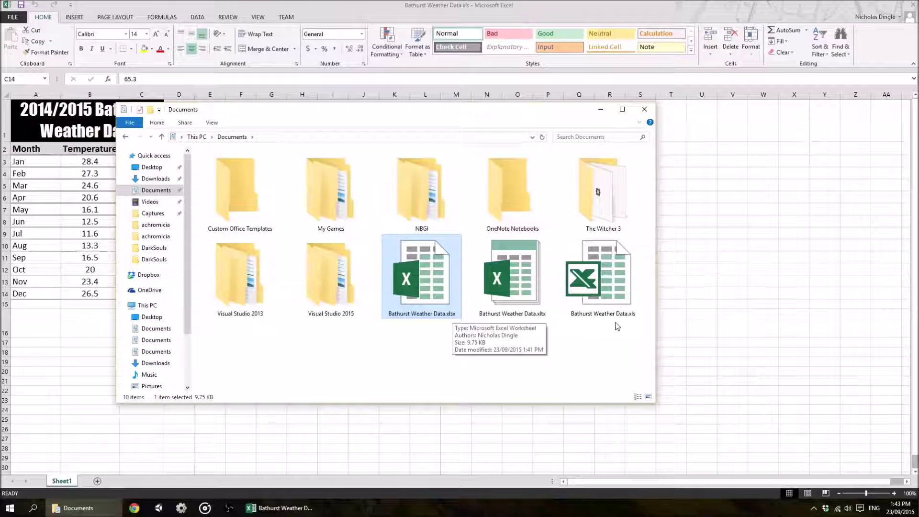
# - Open Bathurst Weather Data.xls from the Documents folder in Excel and examine which insert features are available in Compatibility Mode
pyautogui.click(631, 316)
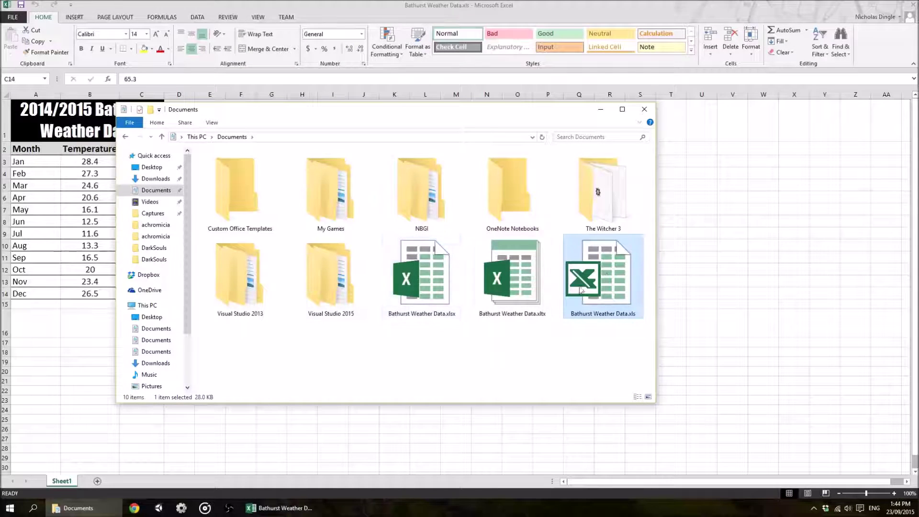
pyautogui.moveTo(578, 290)
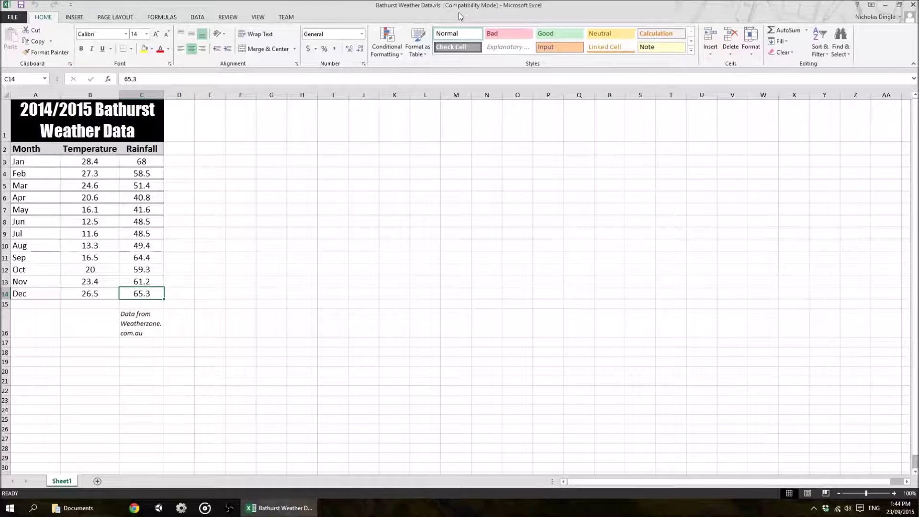
pyautogui.click(79, 18)
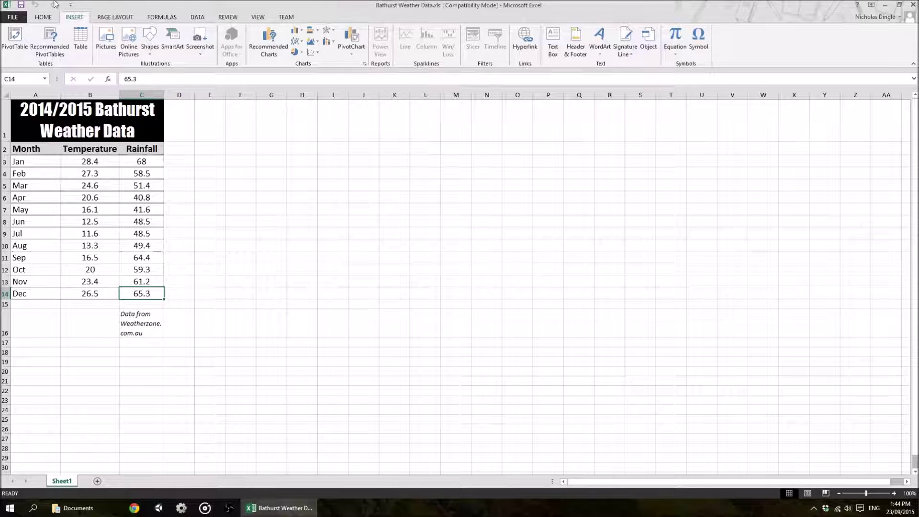
# - Convert the .xls workbook to the current format, saving it over Bathurst Weather Data.xlsx in Documents, and reopen the converted workbook
pyautogui.click(14, 18)
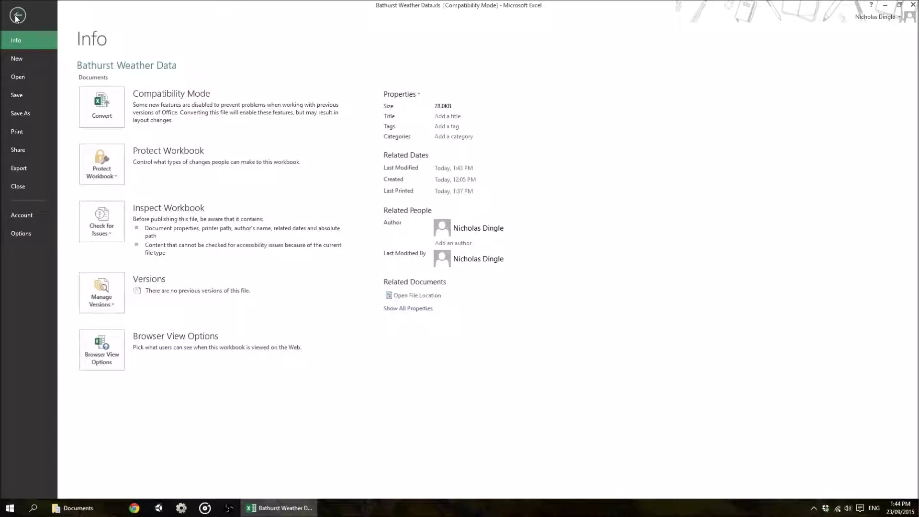
pyautogui.click(120, 114)
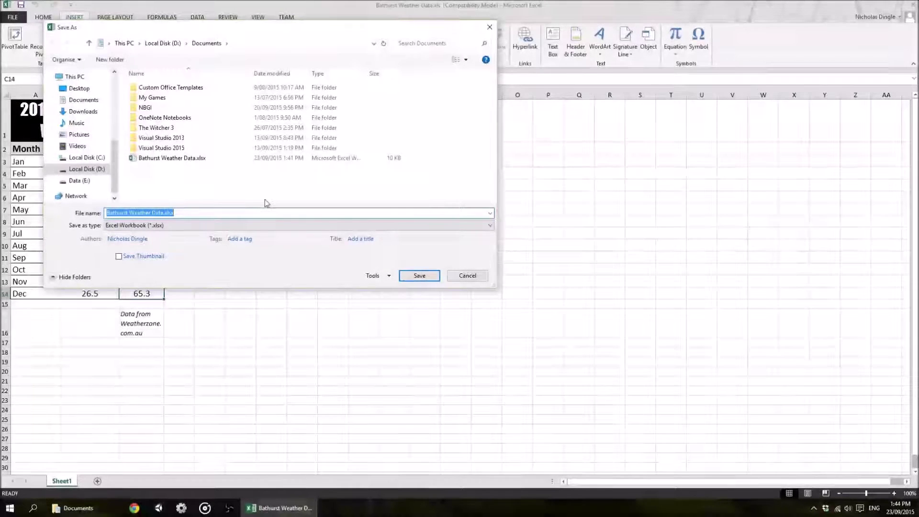
pyautogui.click(420, 275)
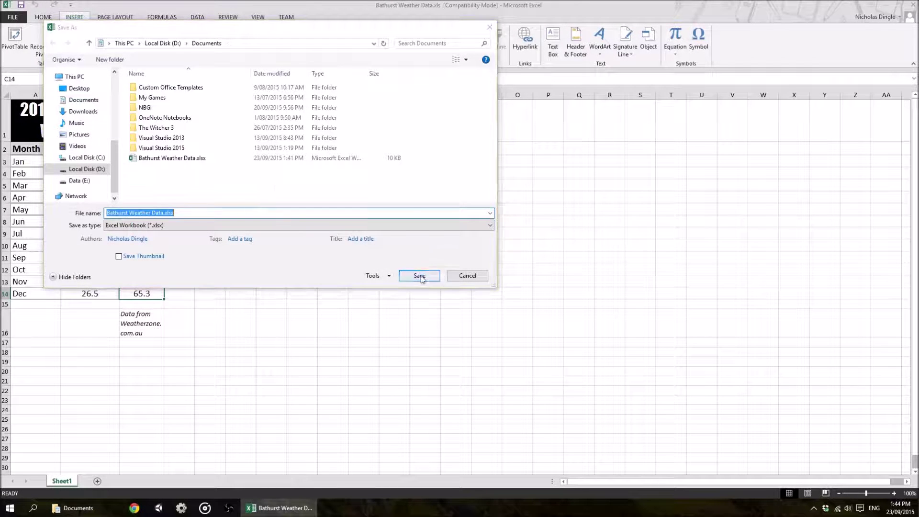
pyautogui.click(503, 257)
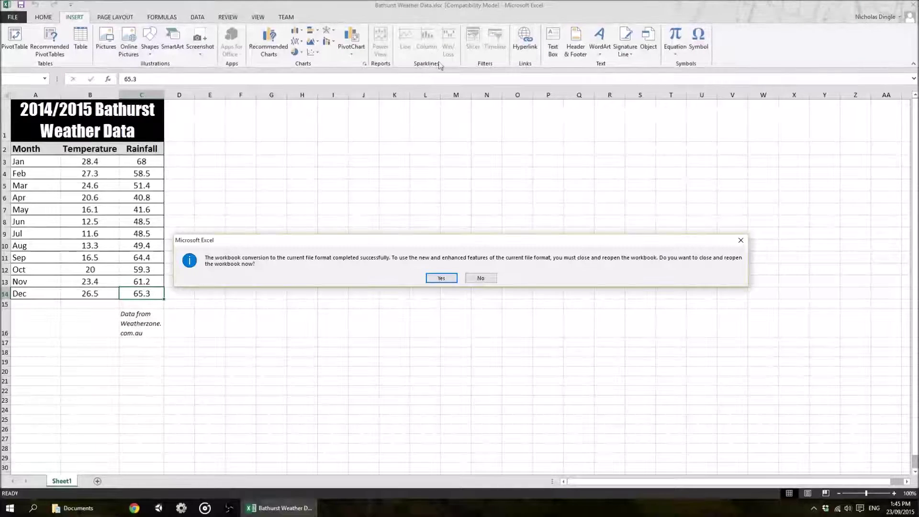
pyautogui.click(442, 278)
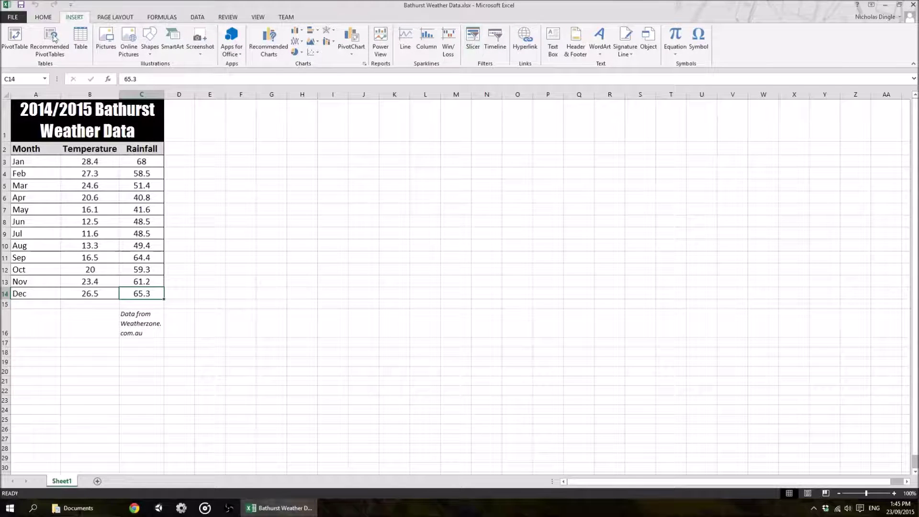
# - Create a new workbook from the featured Daily work schedule template
pyautogui.click(13, 18)
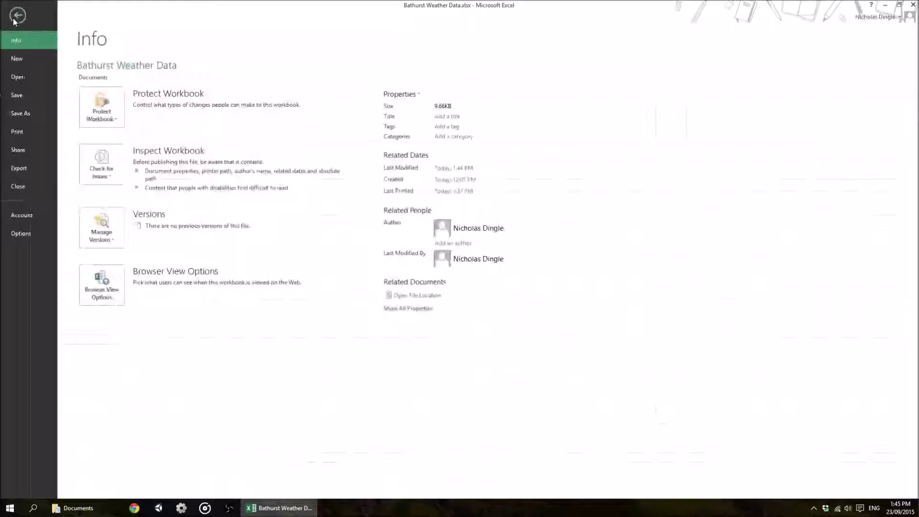
pyautogui.click(20, 58)
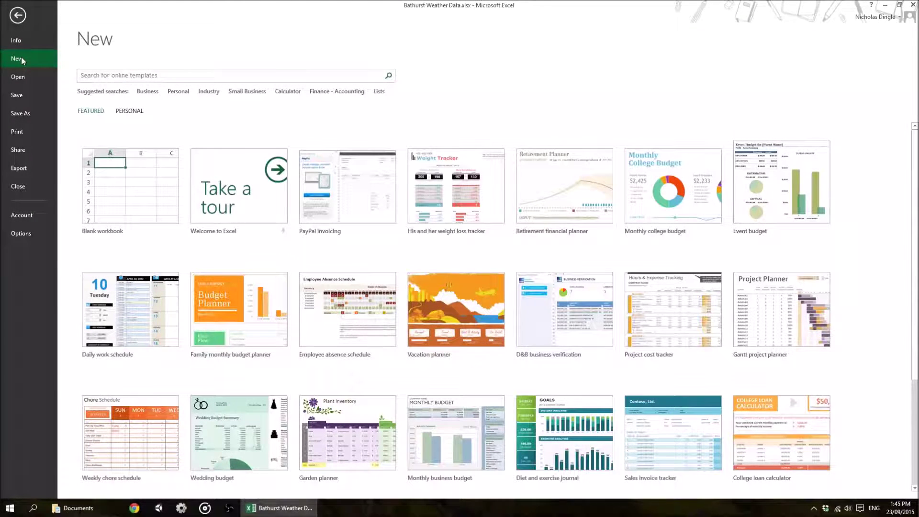
pyautogui.click(116, 293)
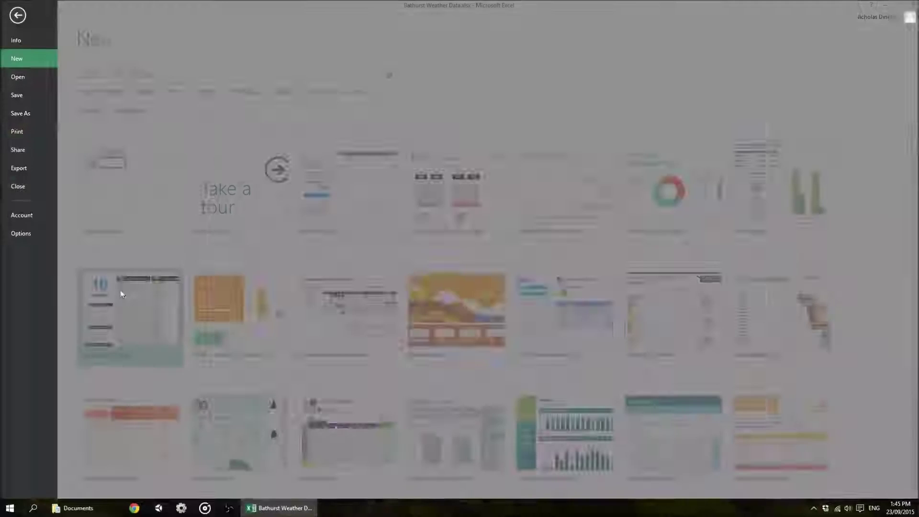
pyautogui.click(645, 227)
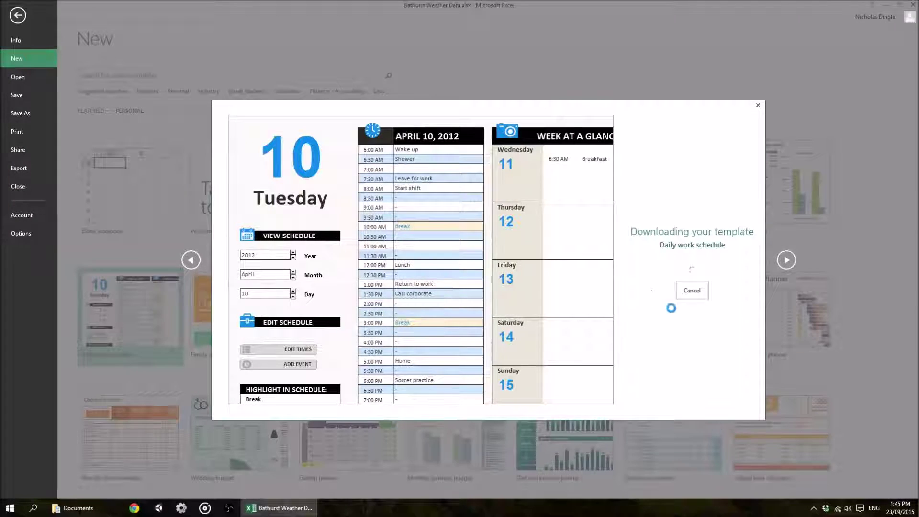